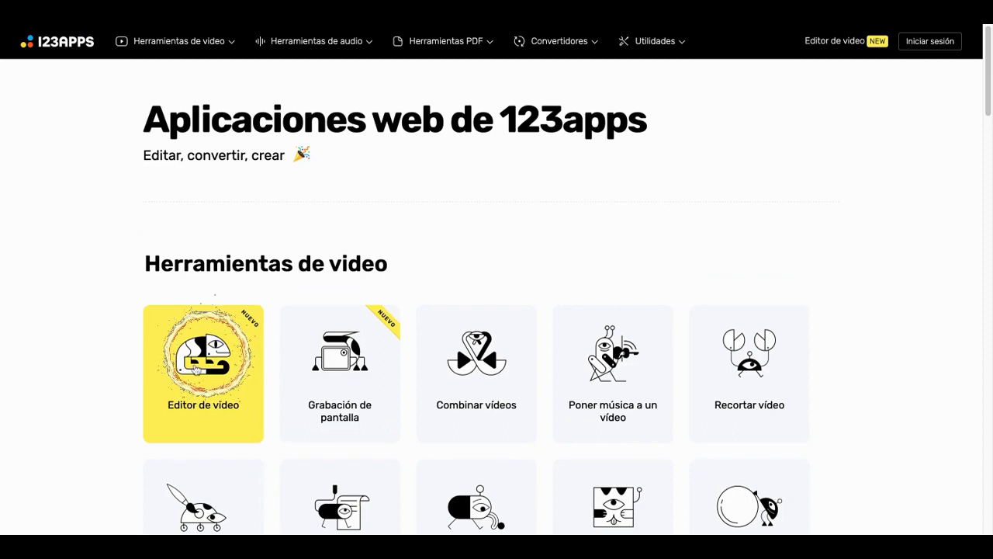
Create a new project in the online video editor, trying the canvas sizes and settling on 16:9.
{"action": "left_click", "coordinate": [197, 369]}
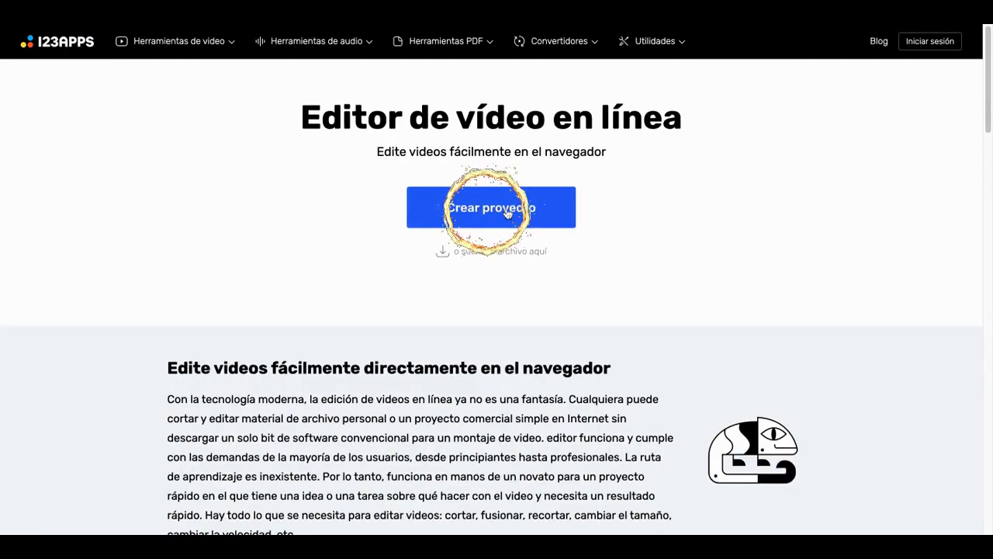
{"action": "left_click", "coordinate": [508, 211]}
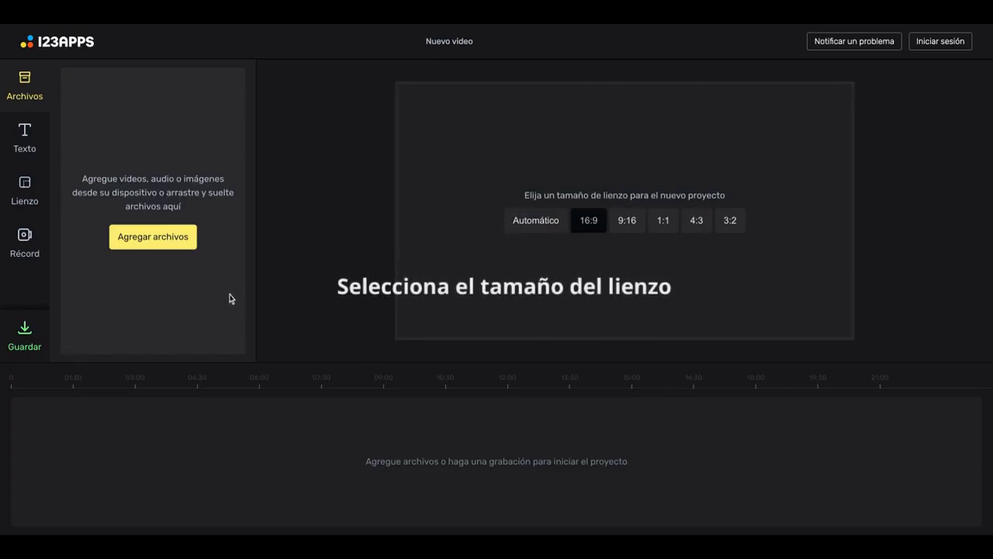
{"action": "left_click", "coordinate": [543, 222]}
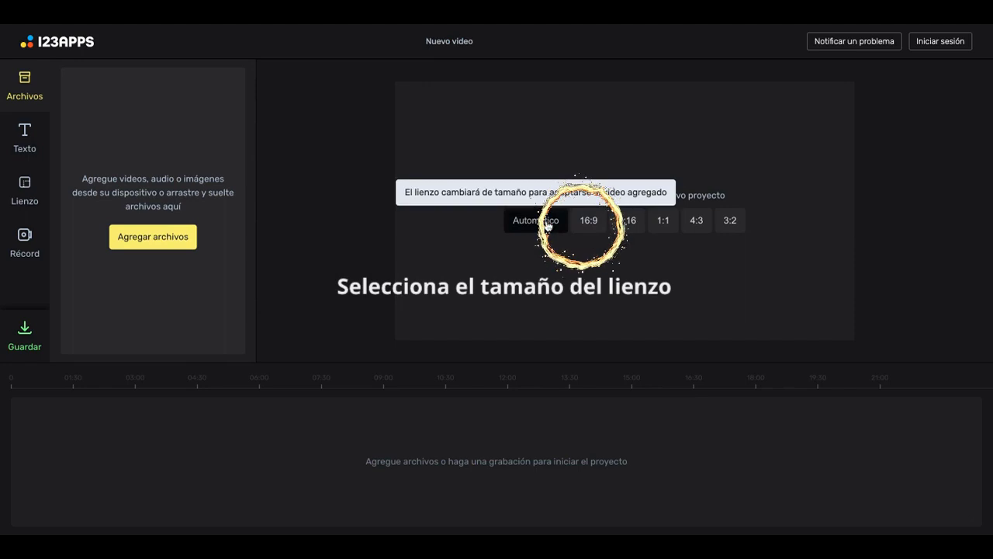
{"action": "left_click", "coordinate": [588, 223]}
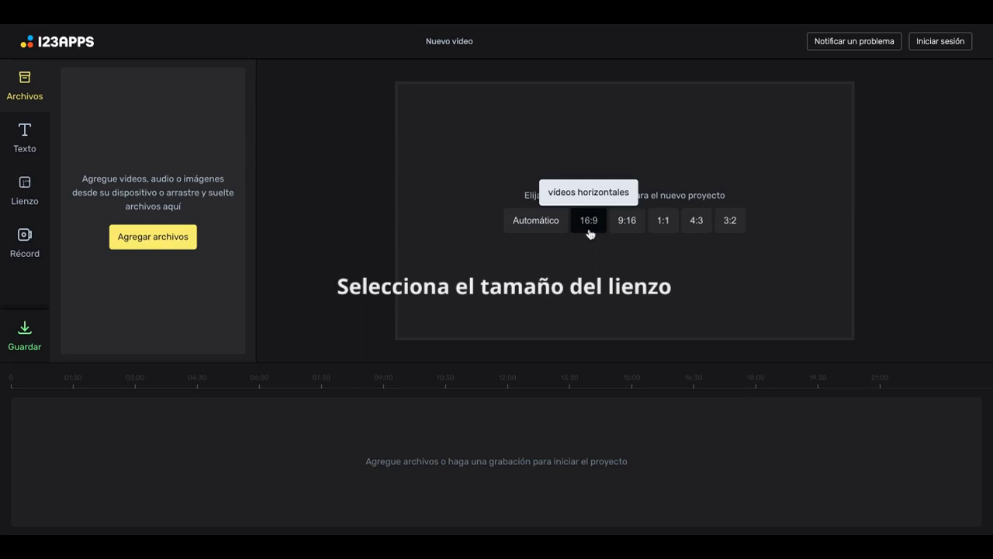
{"action": "left_click", "coordinate": [632, 233]}
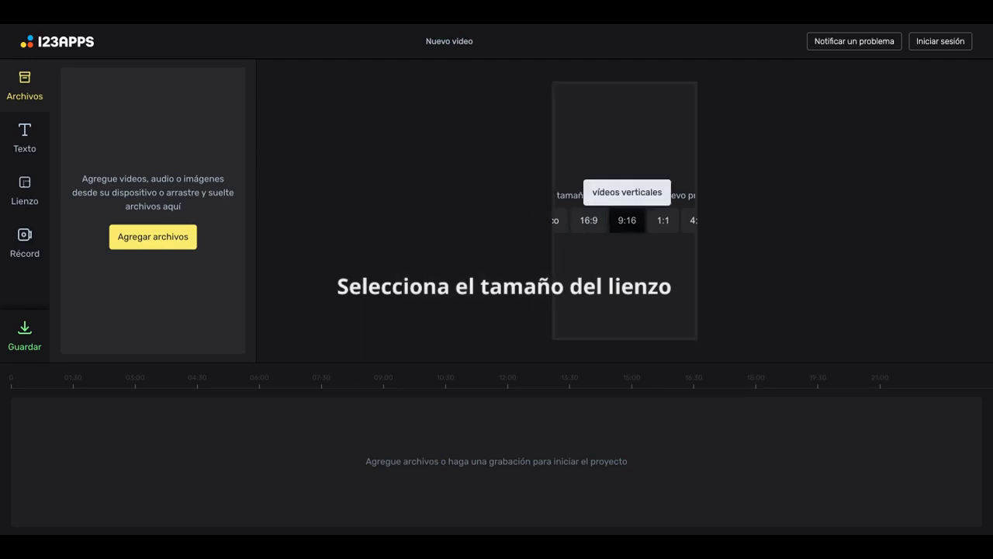
{"action": "left_click", "coordinate": [665, 229]}
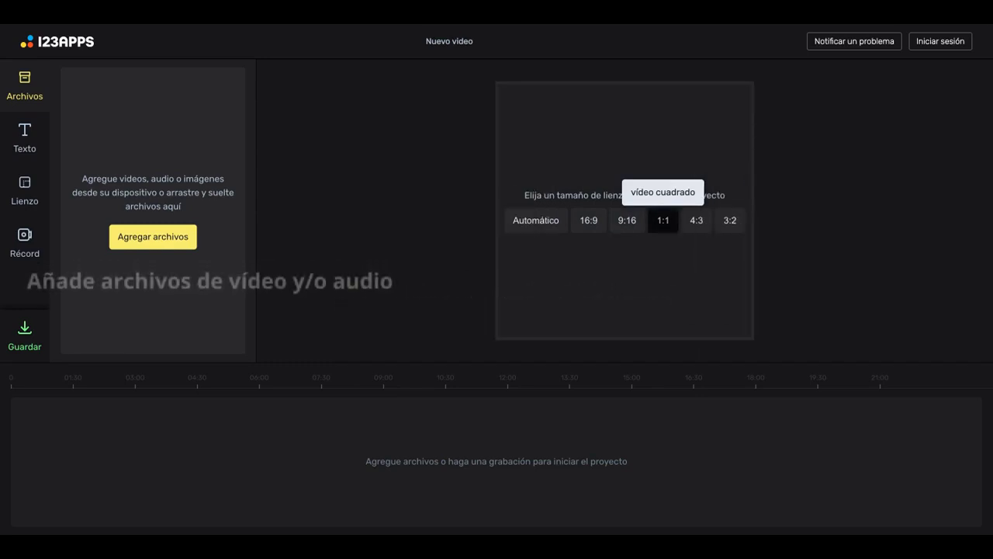
{"action": "left_click", "coordinate": [588, 224]}
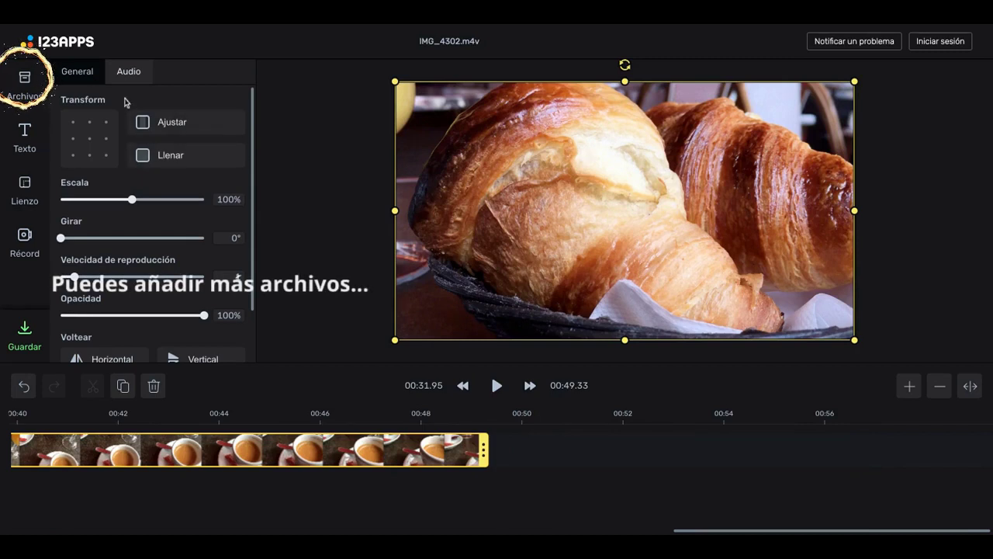
Add the NiGiD_-_Any_News_1.mp3 audio track and shorten its end to match the length of the video clips.
{"action": "left_click", "coordinate": [23, 86]}
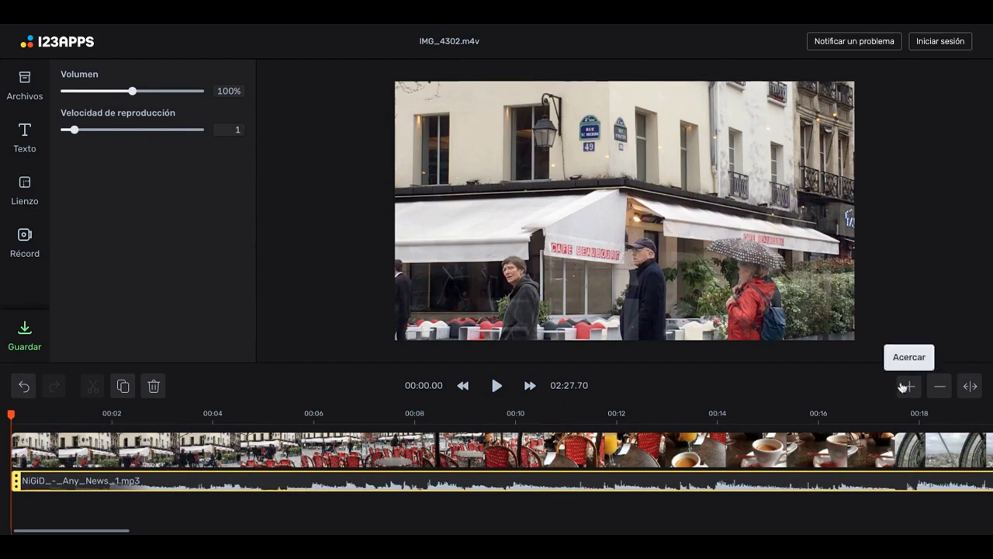
{"action": "left_click", "coordinate": [970, 386]}
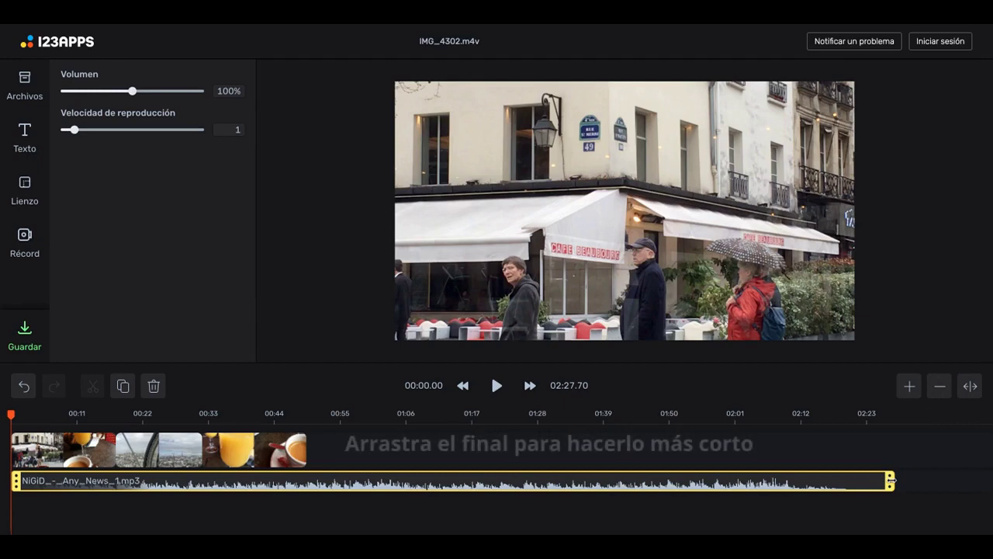
{"action": "left_click_drag", "start_coordinate": [891, 481], "coordinate": [318, 481]}
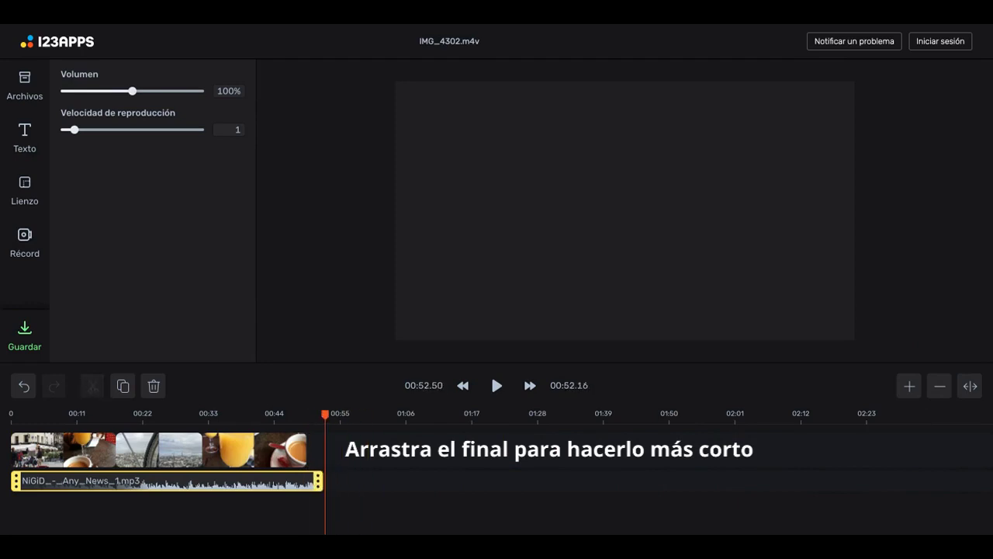
Trim the end of the last video clip so it finishes at about 00:44.
{"action": "left_click", "coordinate": [302, 448]}
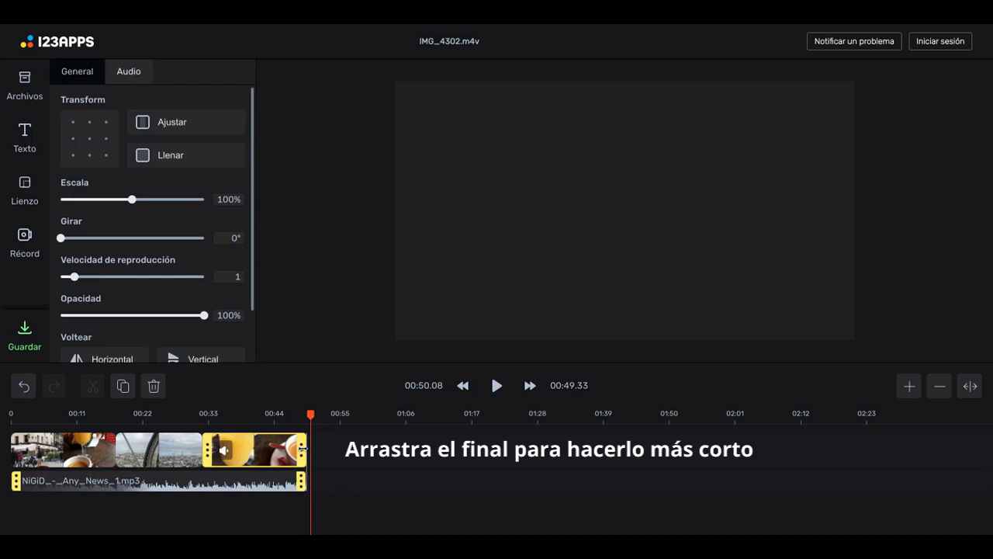
{"action": "mouse_move", "coordinate": [303, 449]}
{"action": "left_mouse_down"}
{"action": "mouse_move", "coordinate": [292, 448]}
{"action": "mouse_move", "coordinate": [300, 448]}
{"action": "left_mouse_up"}
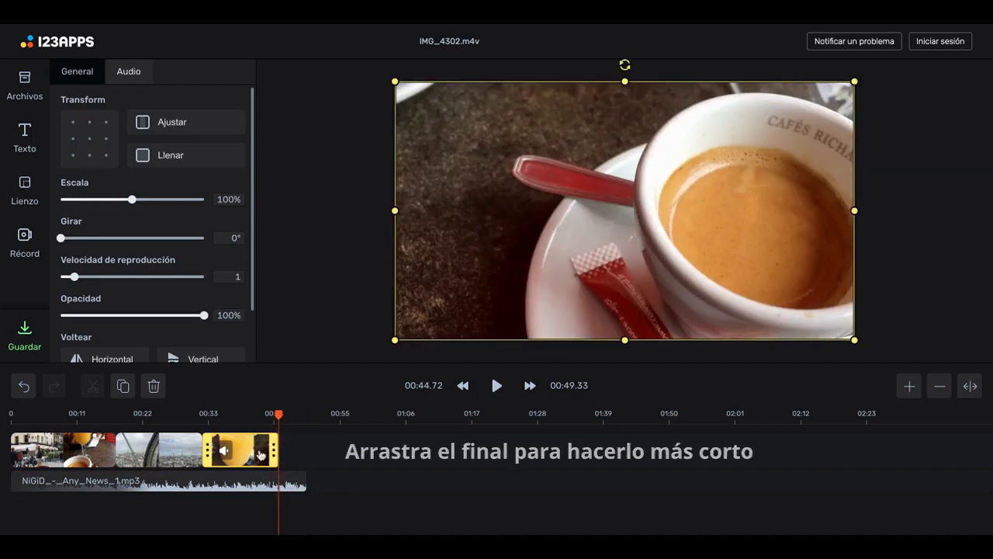
Mute the original sound of all three video clips on the timeline.
{"action": "left_click", "coordinate": [224, 452]}
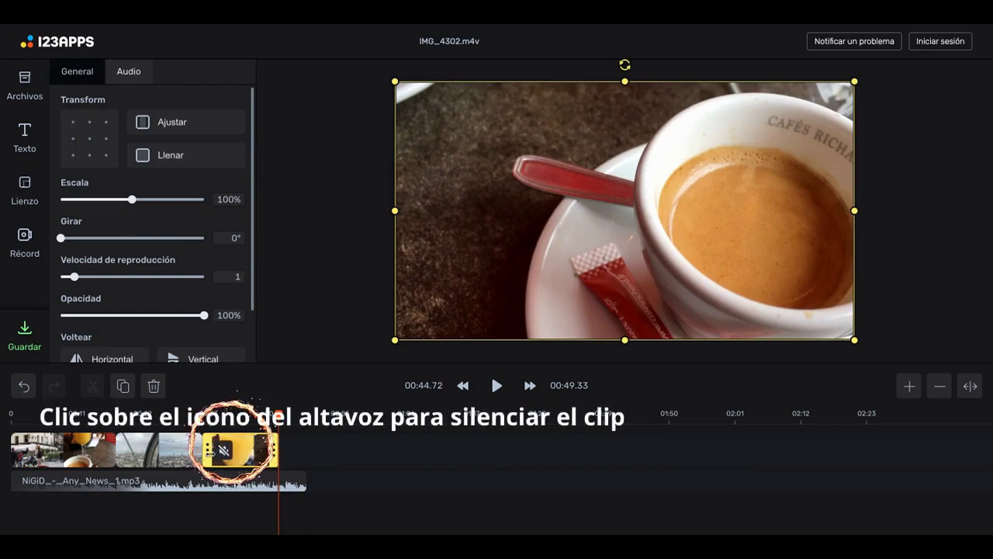
{"action": "left_click", "coordinate": [138, 451]}
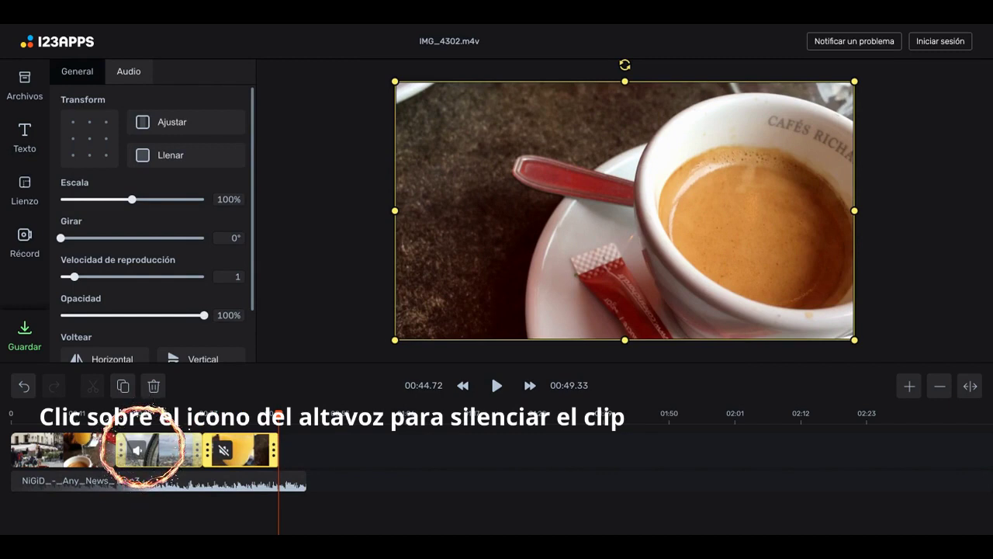
{"action": "left_click", "coordinate": [83, 456]}
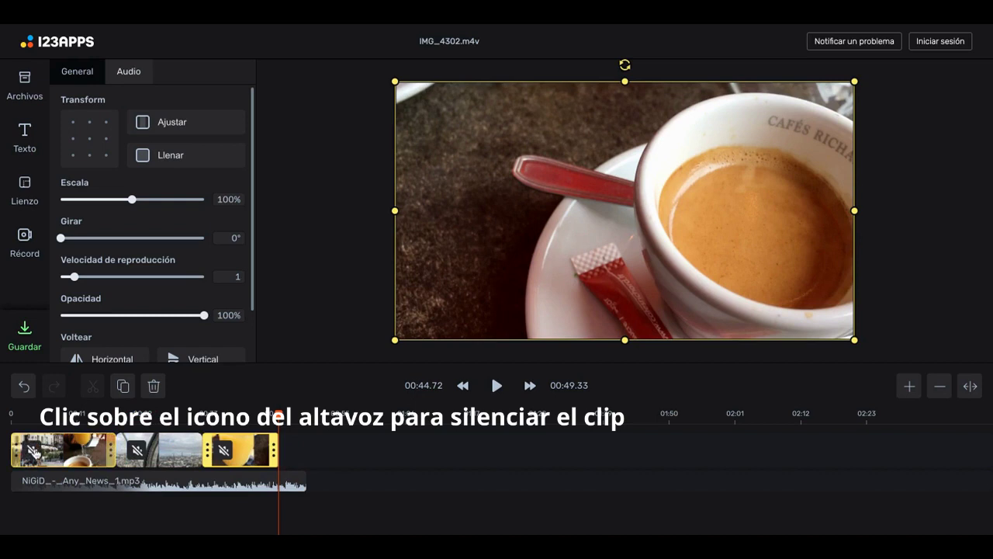
{"action": "left_click", "coordinate": [32, 452]}
Rewind to about 00:39 and play back the end of the last video clip.
{"action": "left_click", "coordinate": [464, 387]}
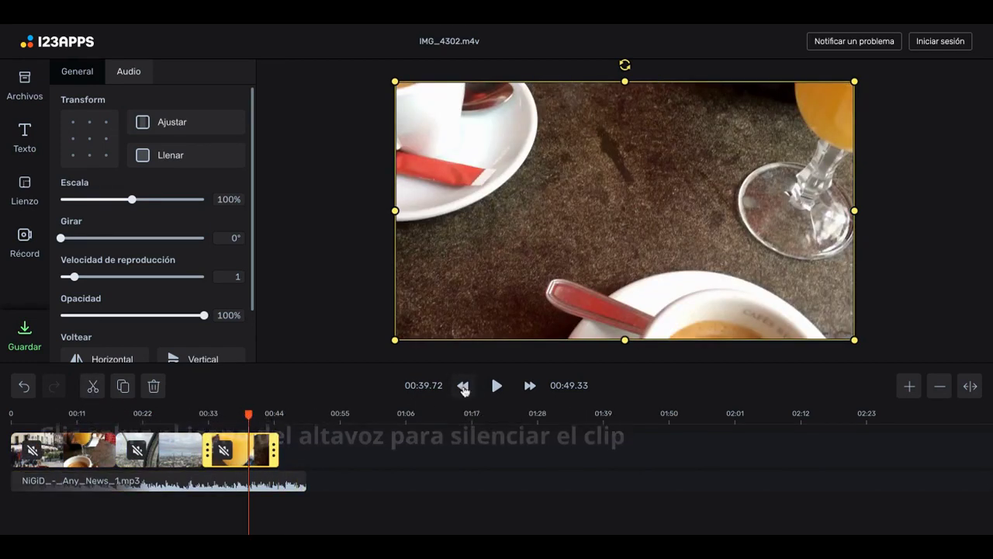
{"action": "left_click", "coordinate": [497, 385]}
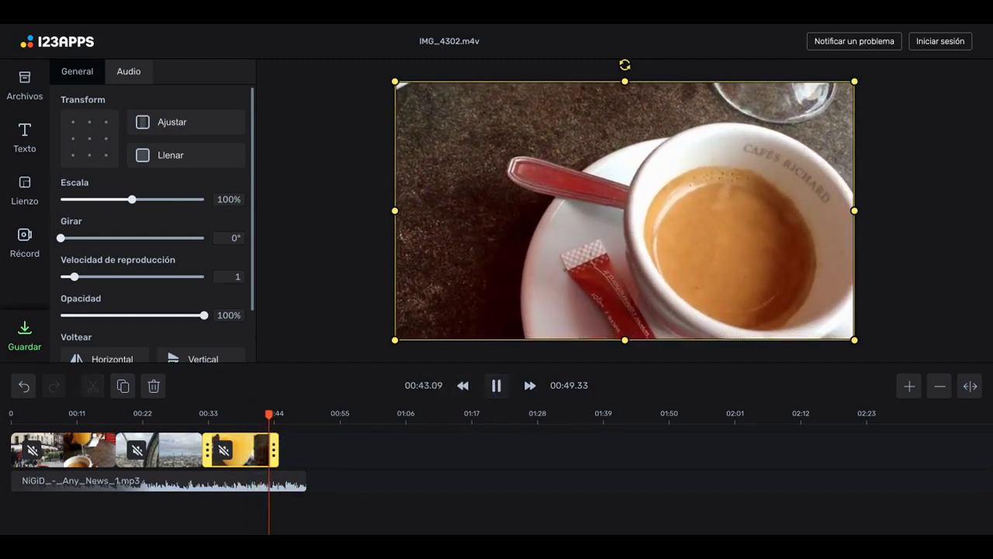
{"action": "key", "text": "space"}
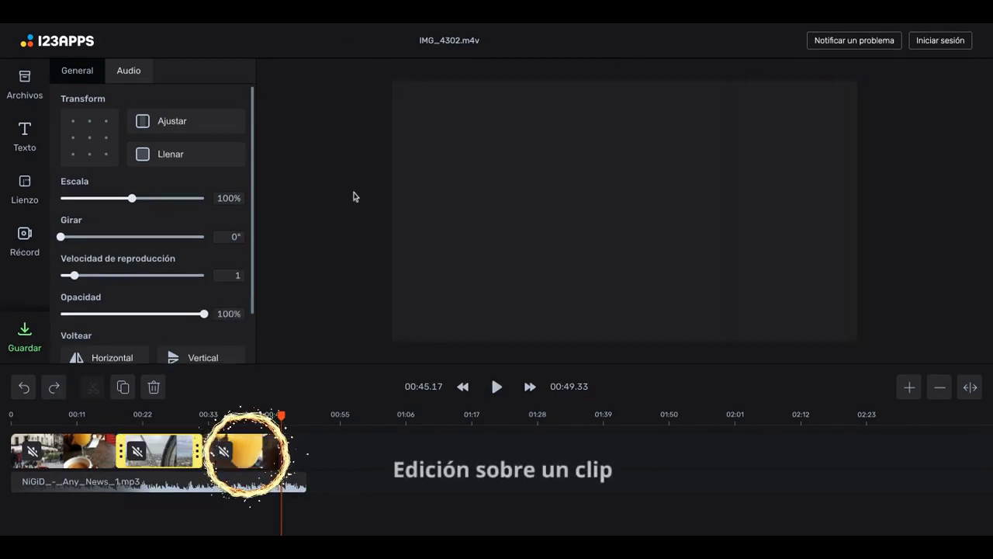
Select the last video clip and, at about 00:38, try its scale, rotation, playback speed and opacity, returning each to its default.
{"action": "left_click", "coordinate": [241, 448]}
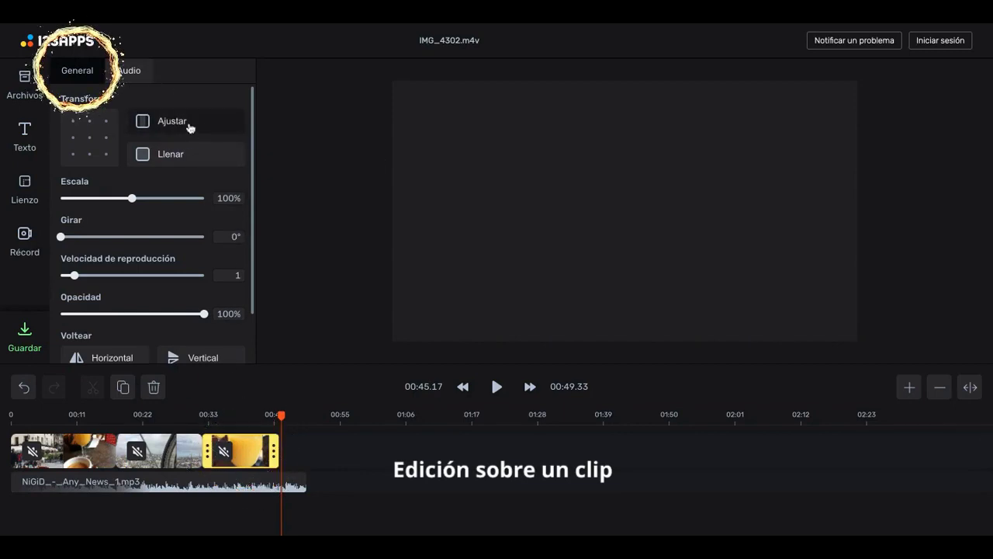
{"action": "left_click", "coordinate": [282, 417]}
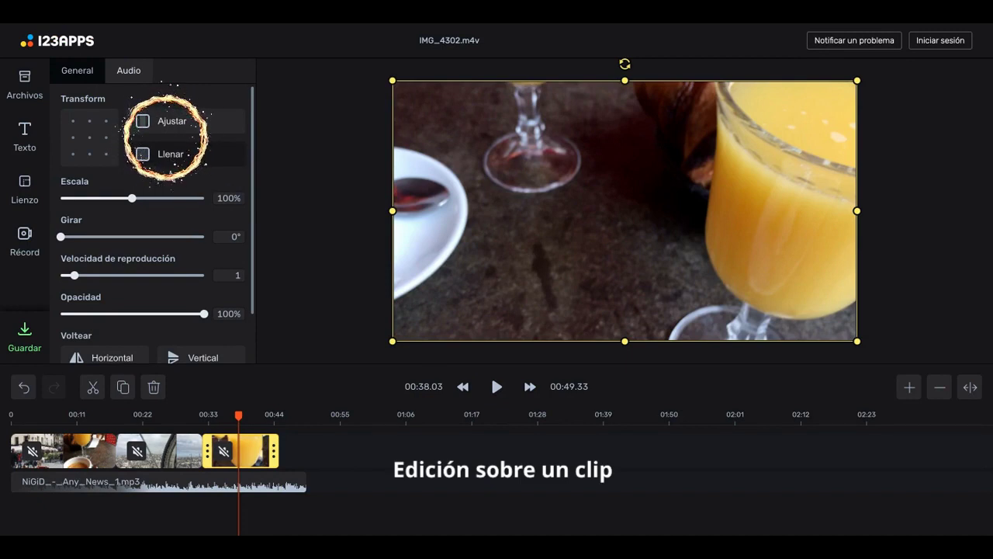
{"action": "mouse_move", "coordinate": [133, 198]}
{"action": "left_mouse_down"}
{"action": "mouse_move", "coordinate": [115, 198]}
{"action": "mouse_move", "coordinate": [132, 198]}
{"action": "left_mouse_up"}
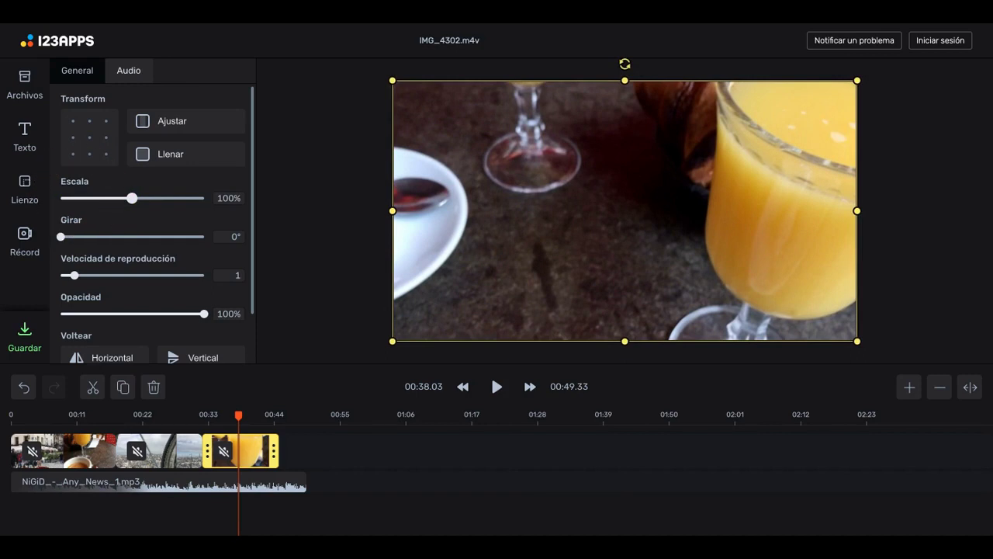
{"action": "left_click_drag", "start_coordinate": [70, 235], "coordinate": [60, 236]}
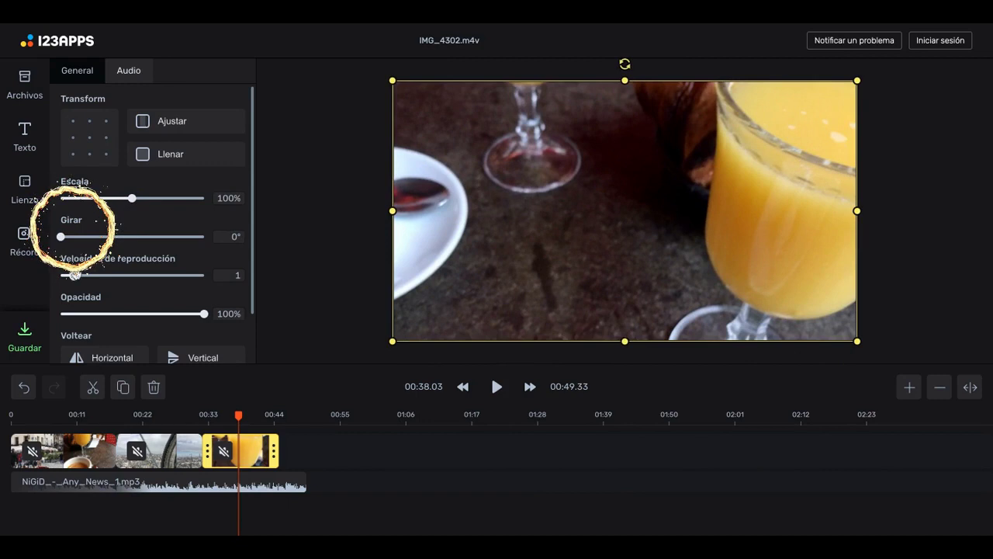
{"action": "left_click_drag", "start_coordinate": [75, 274], "coordinate": [73, 274]}
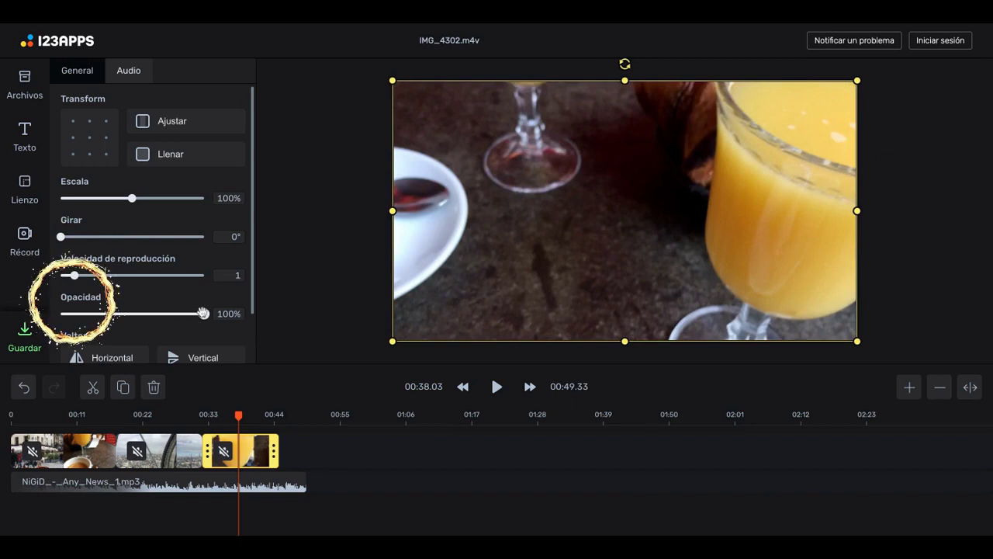
{"action": "mouse_move", "coordinate": [204, 313]}
{"action": "left_mouse_down"}
{"action": "mouse_move", "coordinate": [102, 314]}
{"action": "mouse_move", "coordinate": [203, 314]}
{"action": "left_mouse_up"}
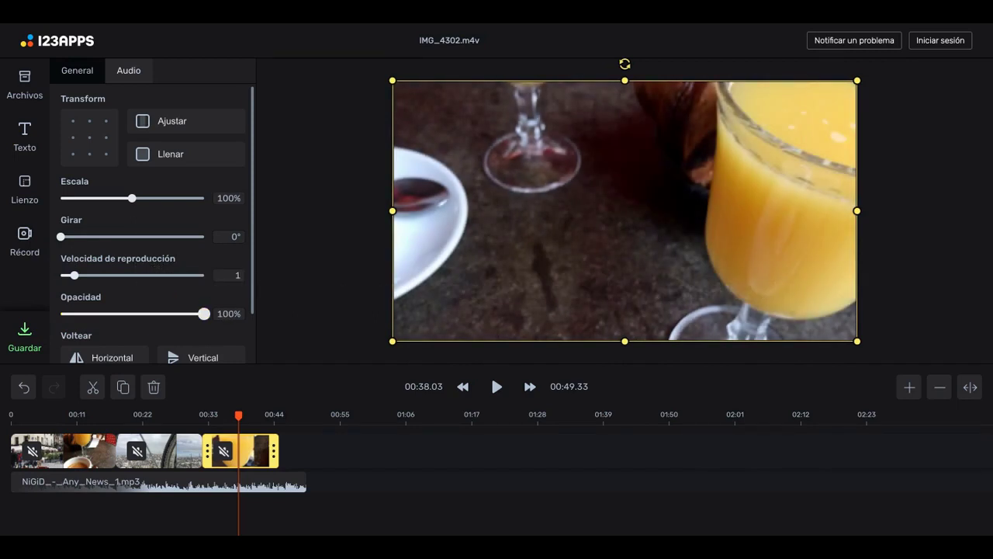
Try flipping the last video clip horizontally and vertically, reversing each flip.
{"action": "left_click", "coordinate": [109, 358]}
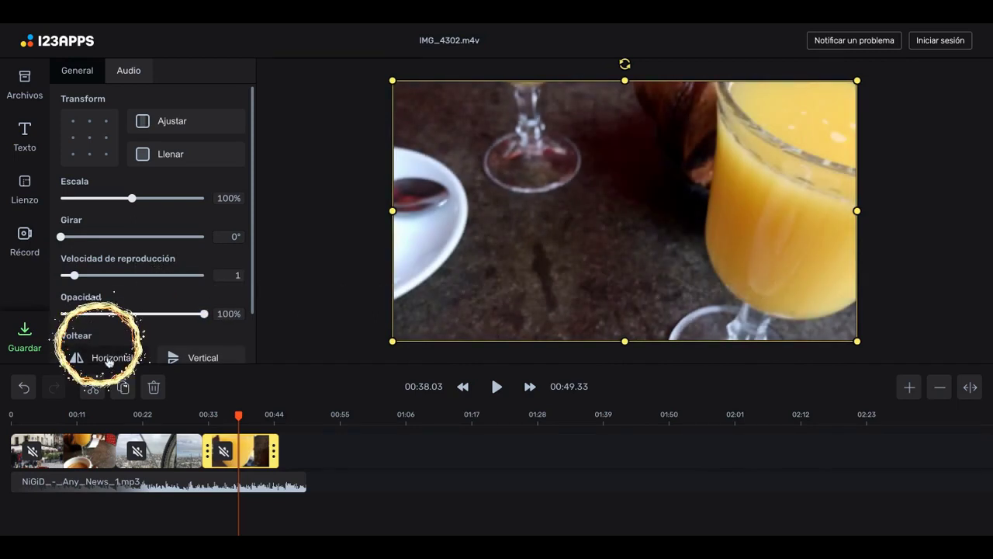
{"action": "left_click", "coordinate": [108, 359]}
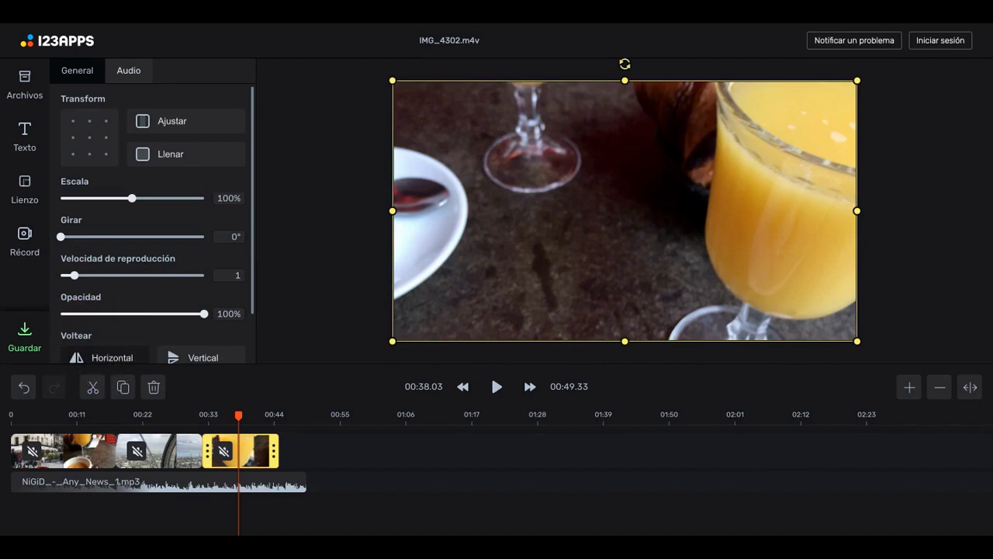
{"action": "left_click", "coordinate": [218, 357]}
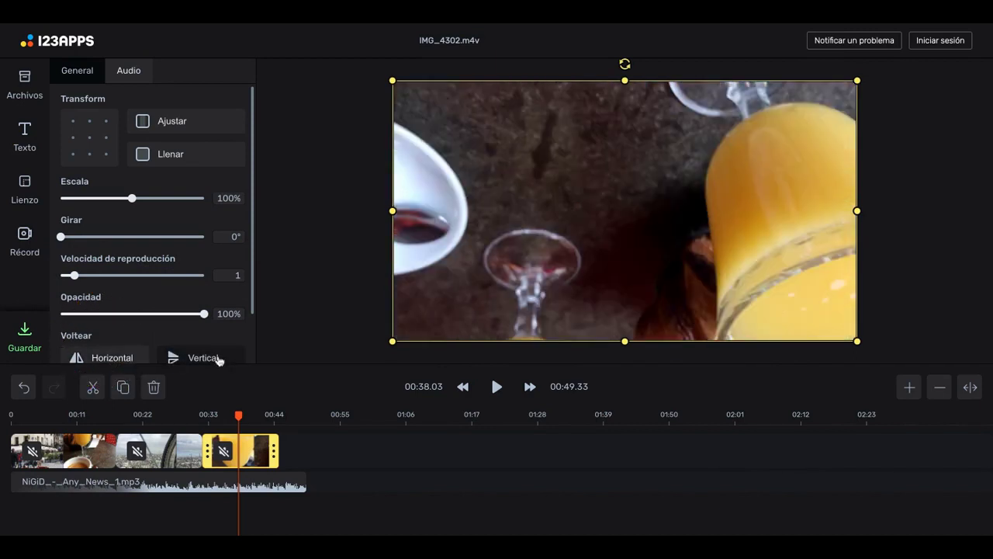
{"action": "left_click", "coordinate": [218, 358]}
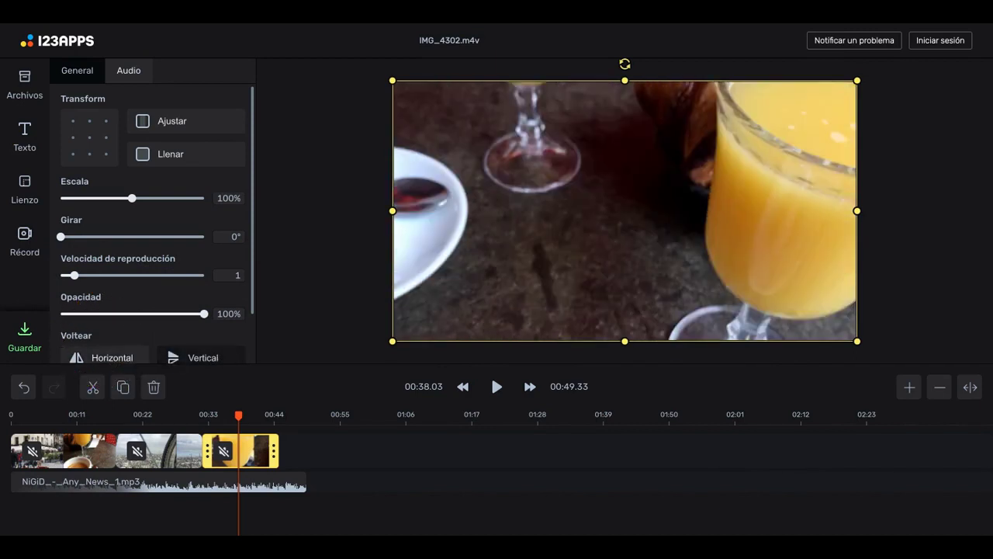
Separate the audio of the last video clip onto its own track.
{"action": "left_click", "coordinate": [129, 71]}
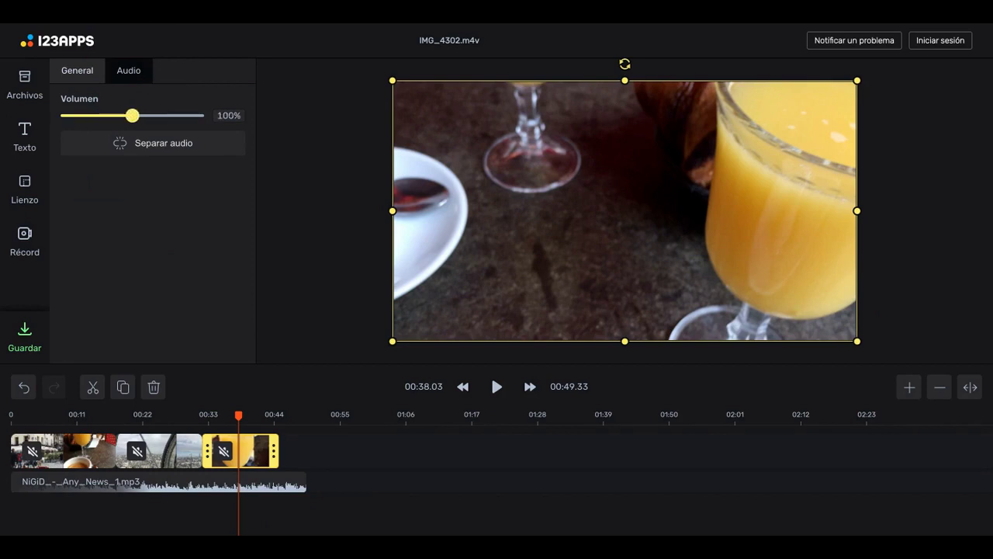
{"action": "left_click", "coordinate": [156, 145]}
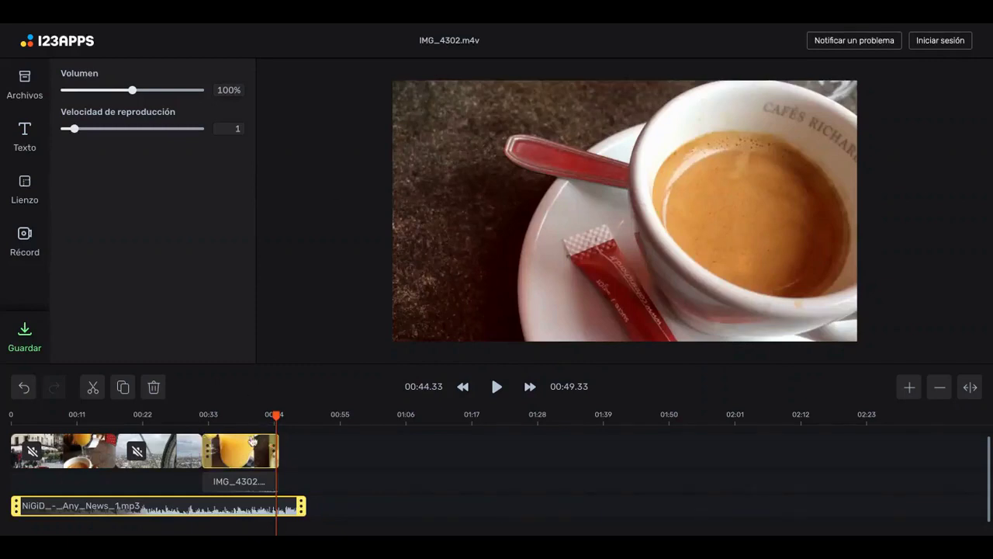
Reorder the video clips to orange juice, Ferris wheel and street café, and shorten the street café clip to end at about 00:39.
{"action": "left_click", "coordinate": [165, 452]}
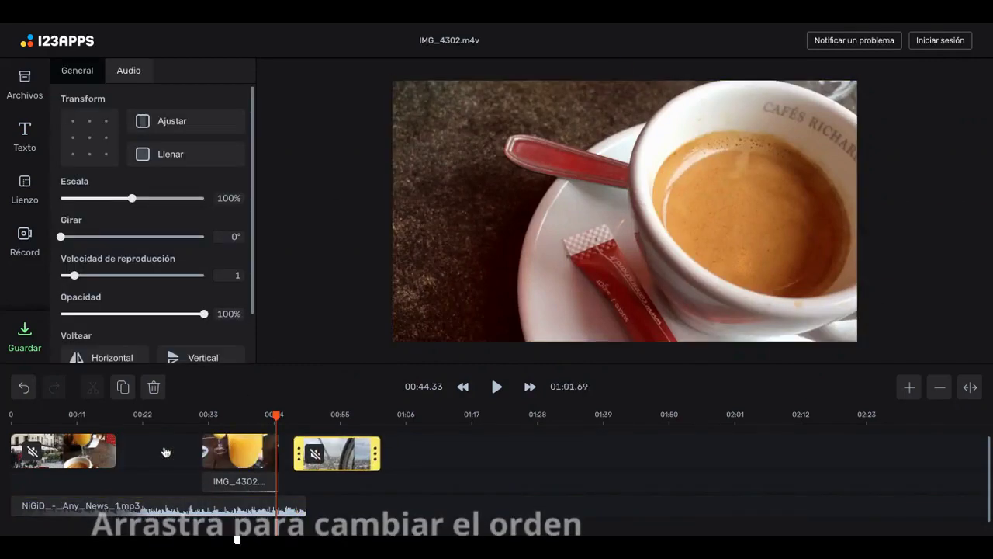
{"action": "left_click", "coordinate": [87, 466]}
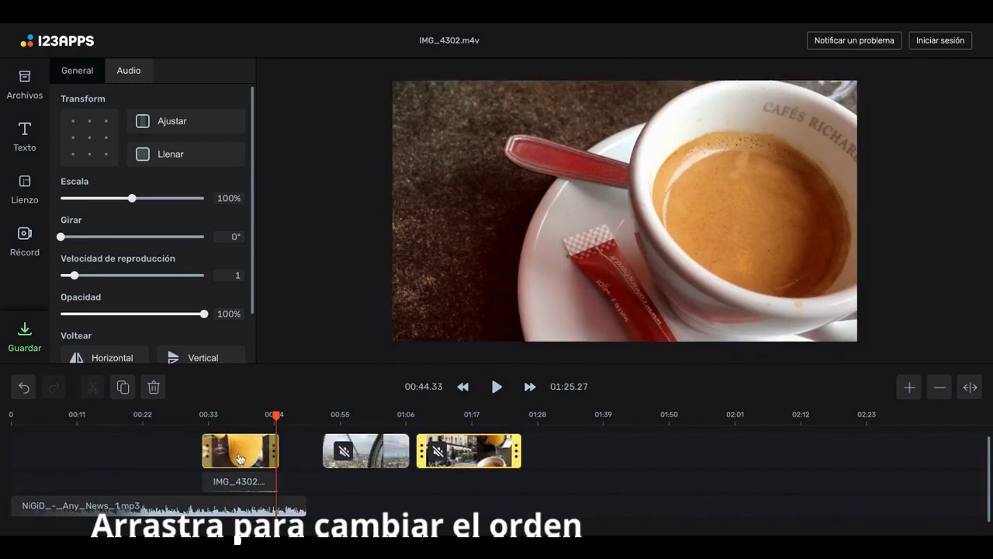
{"action": "left_click", "coordinate": [355, 456]}
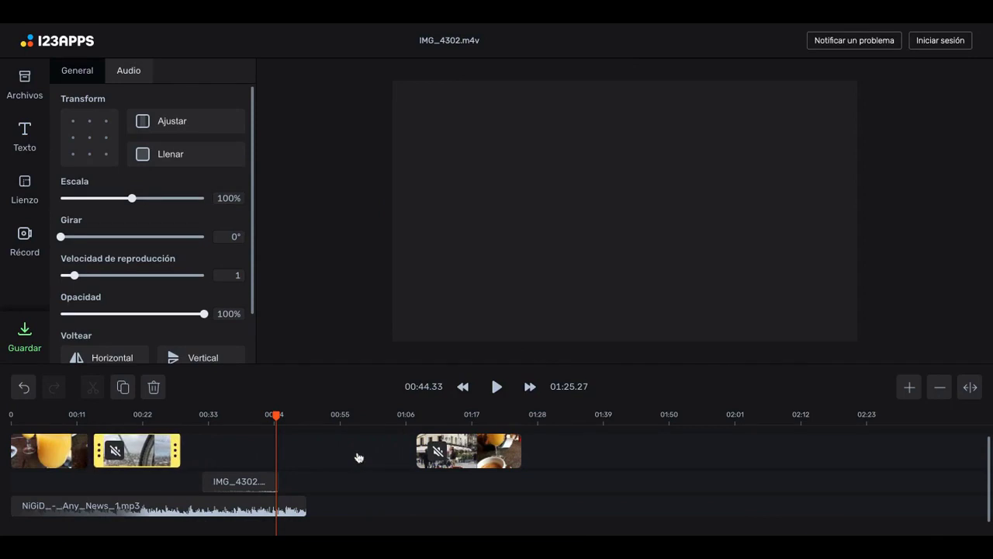
{"action": "left_click", "coordinate": [485, 461]}
{"action": "left_click_drag", "start_coordinate": [485, 461], "coordinate": [242, 450]}
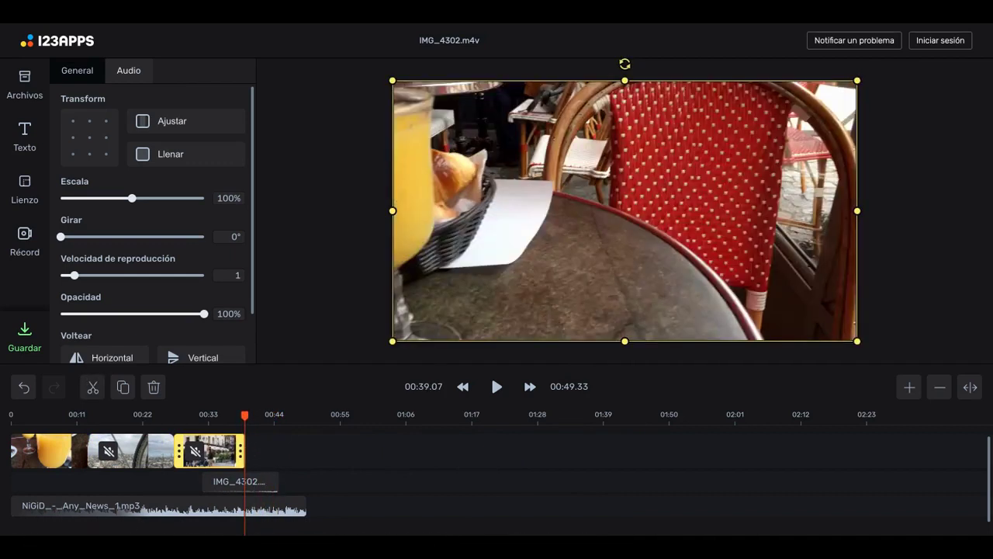
Add a normal text reading "Desayuno en París" and place it near the lower-left corner of the video frame.
{"action": "left_click", "coordinate": [26, 136]}
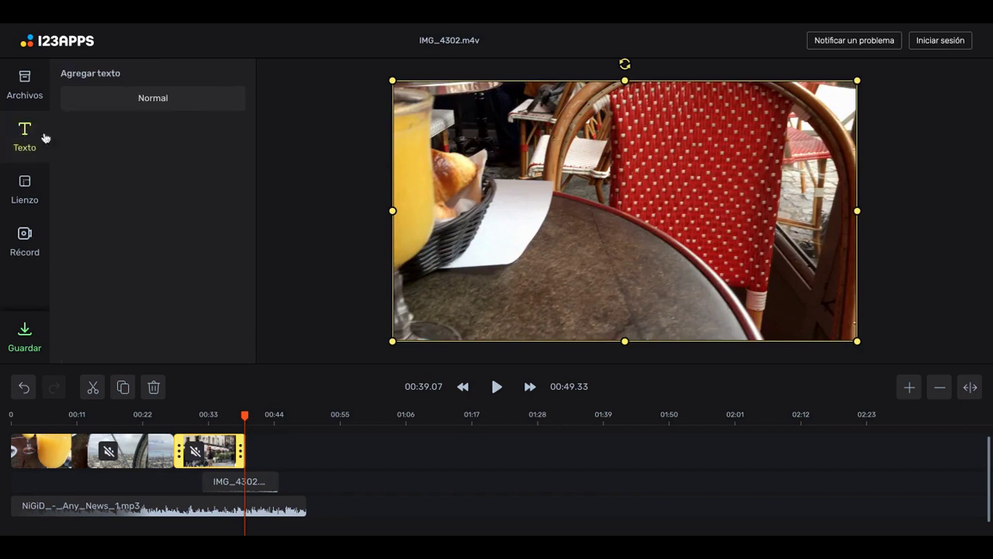
{"action": "left_click", "coordinate": [171, 101]}
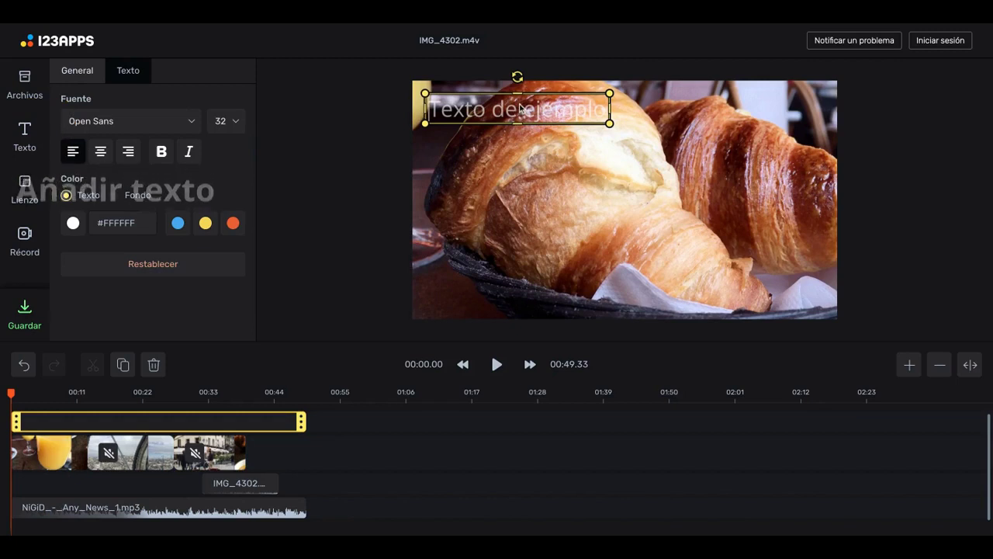
{"action": "type", "text": "Desayuno en París"}
{"action": "left_click_drag", "start_coordinate": [508, 99], "coordinate": [507, 291]}
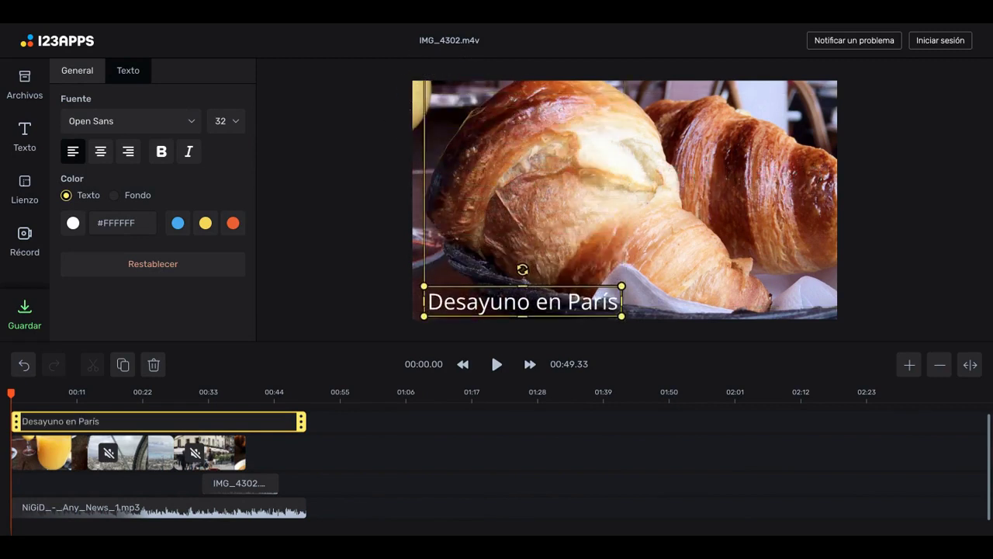
Format the "Desayuno en París" text in Abril Fatface, right-aligned and coloured blue #48A8EE.
{"action": "left_click", "coordinate": [132, 124]}
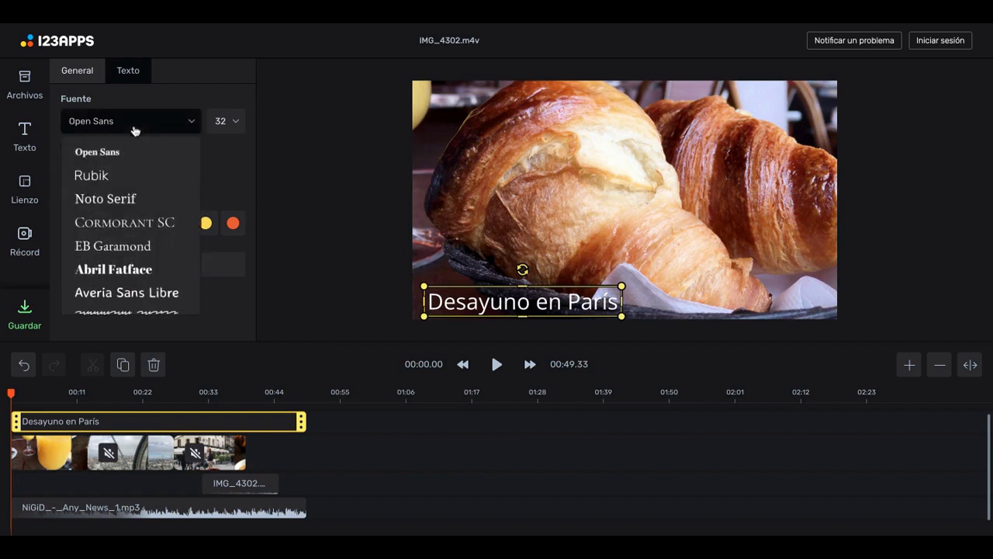
{"action": "left_click", "coordinate": [121, 270]}
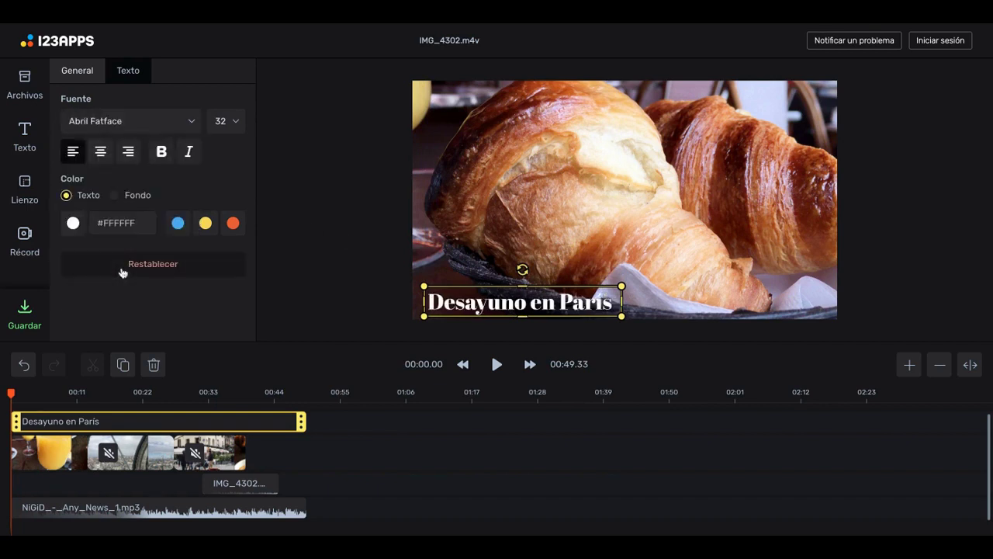
{"action": "left_click", "coordinate": [100, 153]}
{"action": "left_click", "coordinate": [129, 155]}
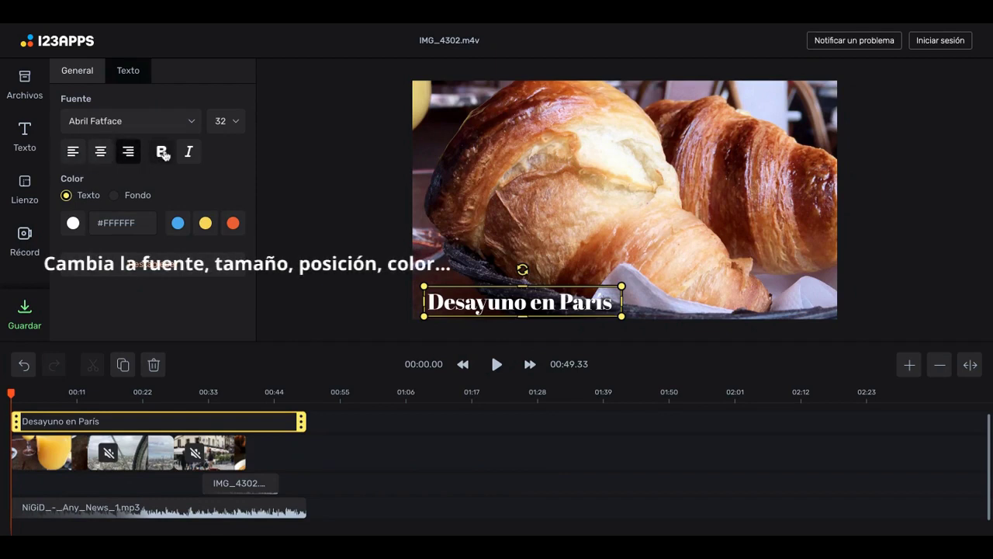
{"action": "left_click", "coordinate": [178, 223]}
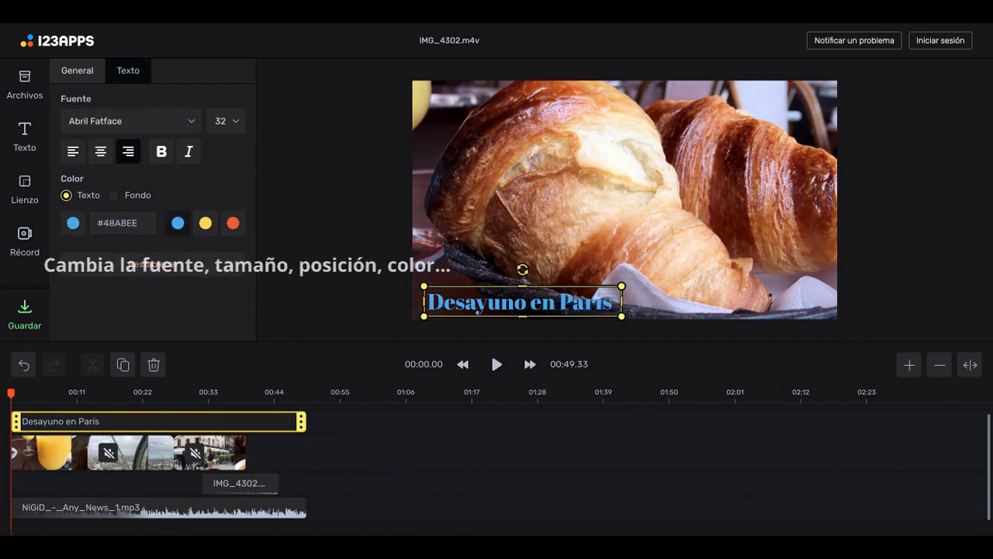
Try enabling the camera and microphone in the recording options, turning both off again.
{"action": "left_click", "coordinate": [23, 238]}
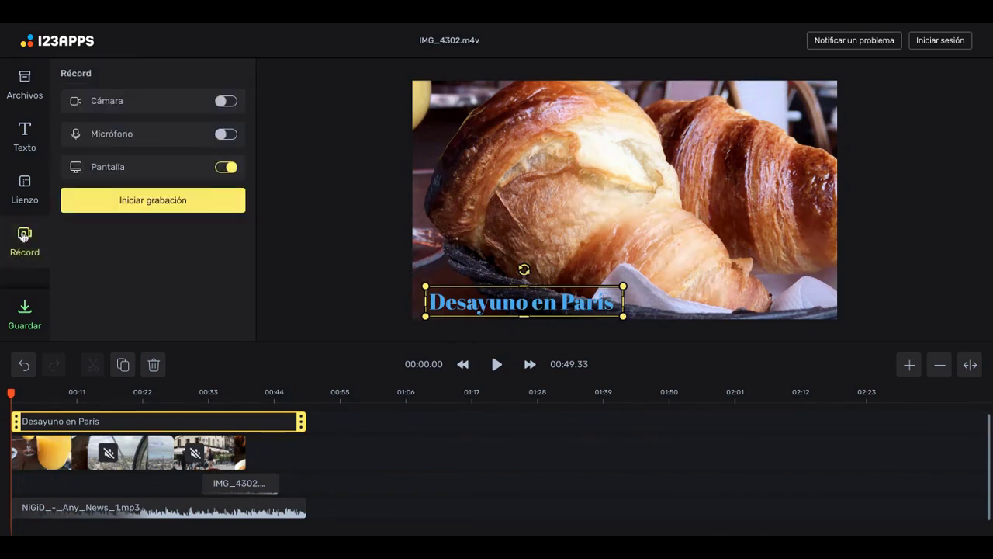
{"action": "left_click", "coordinate": [226, 101]}
{"action": "left_click", "coordinate": [227, 134]}
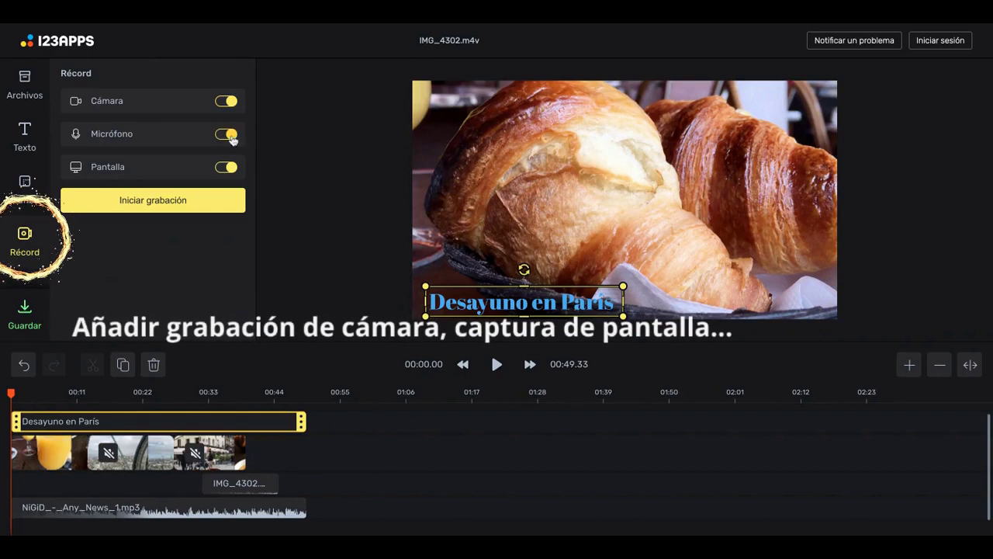
{"action": "left_click", "coordinate": [228, 135]}
{"action": "left_click", "coordinate": [222, 103]}
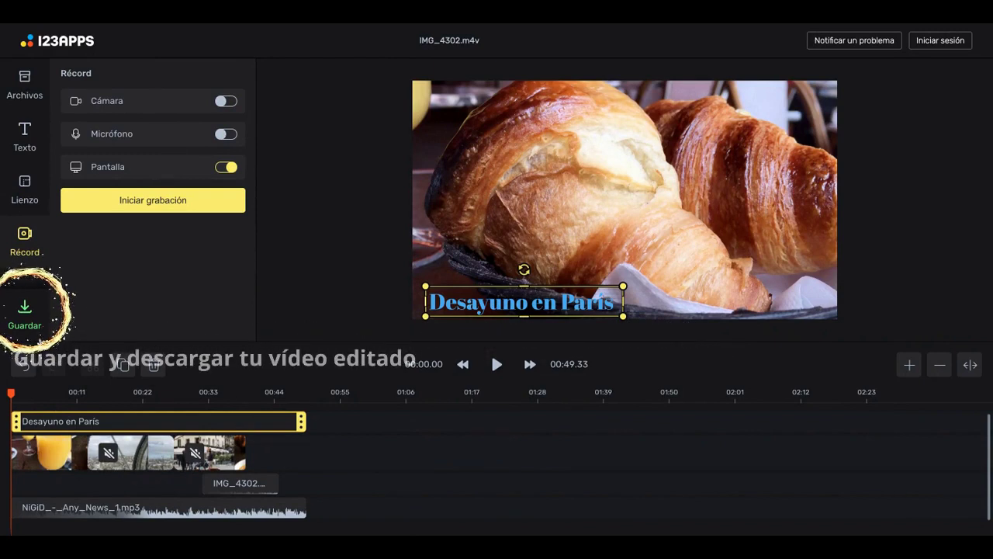
Open the video quality choices for saving the edited video.
{"action": "left_click", "coordinate": [21, 316]}
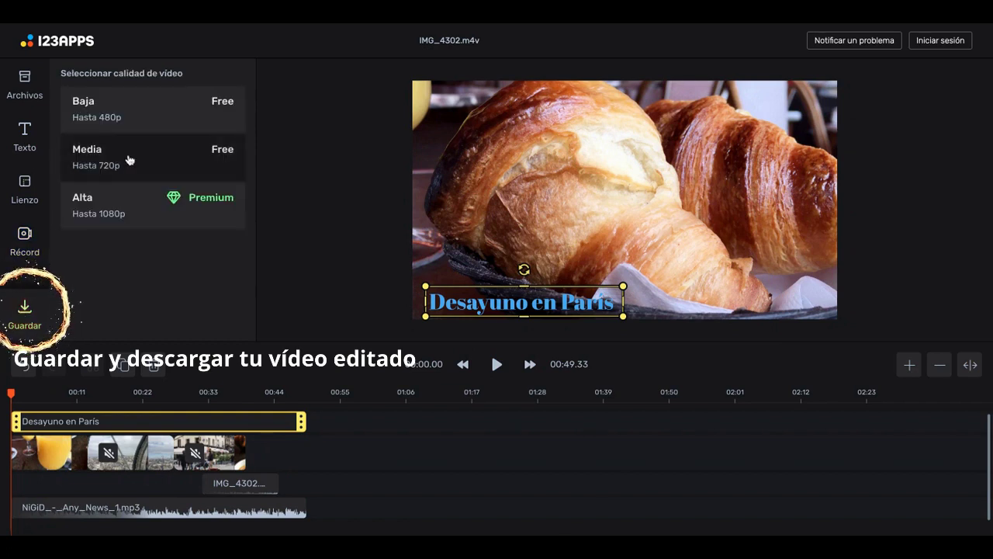